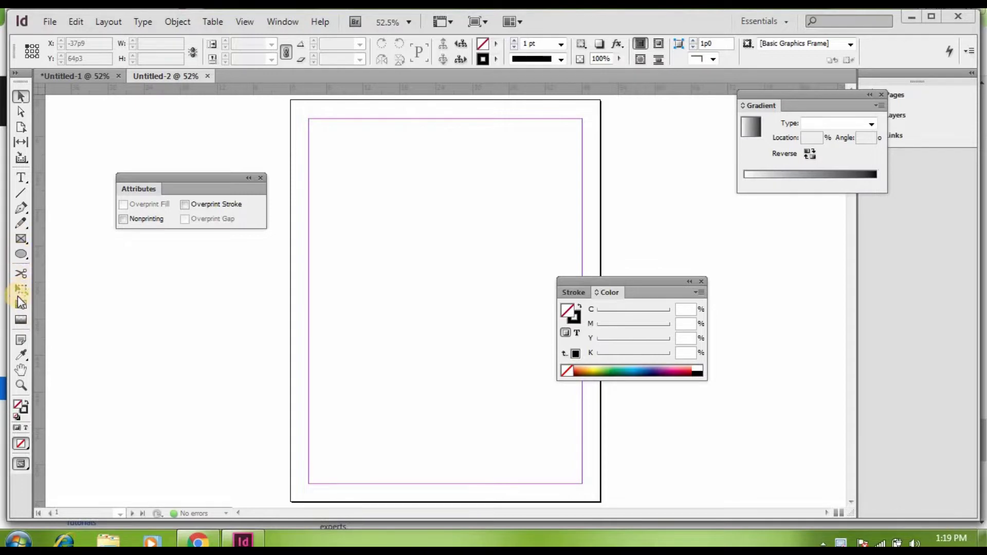
Step: Draw a rectangular frame about 34p0 by 25p3 in the page's upper half and place the Chrysanthemum image in it
left_click(21, 240)
left_click_drag(339, 178, 547, 332)
left_click(49, 21)
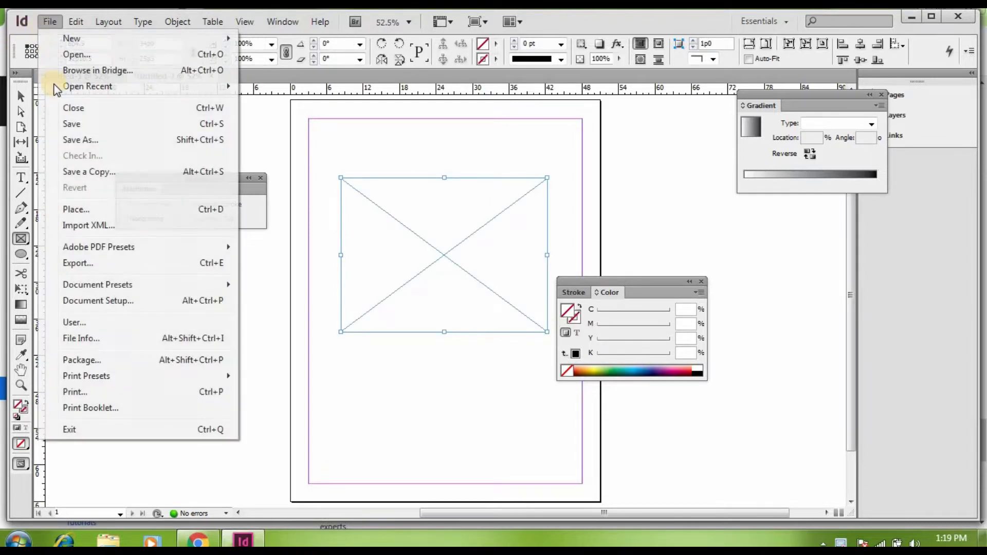
left_click(77, 209)
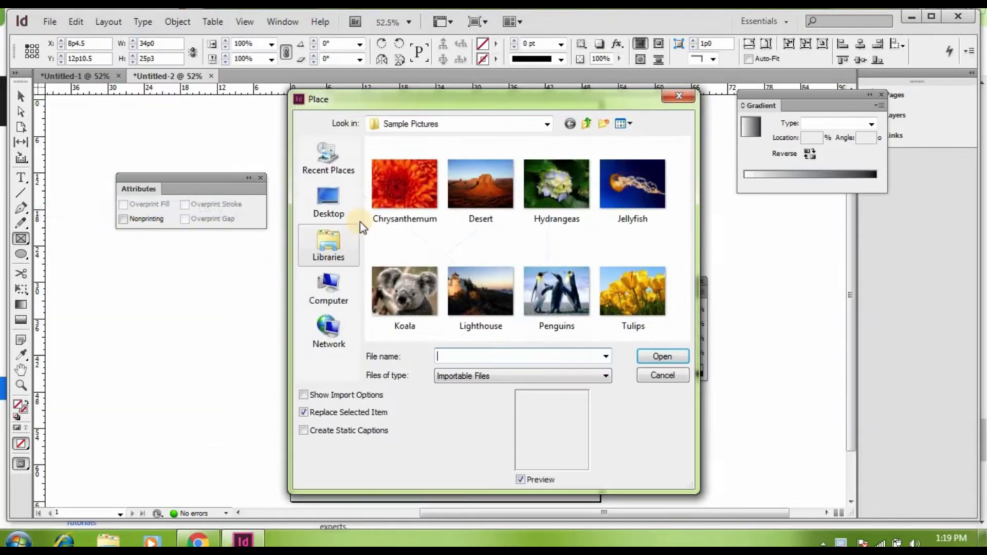
double_click(397, 191)
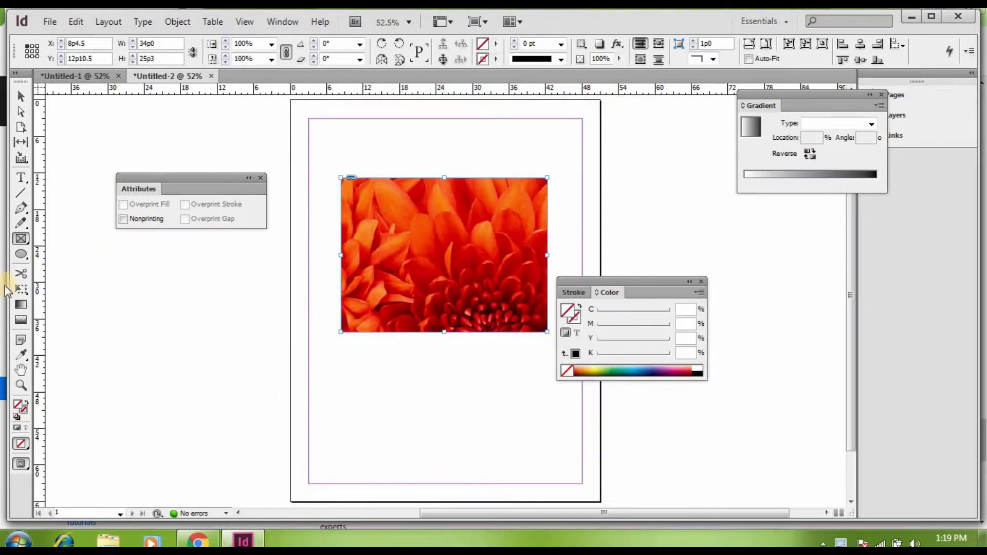
Step: Draw a circle about 7p10.5 in diameter below the image and fill it with magenta (C=0 M=100 Y=0 K=0)
left_click_drag(19, 260, 47, 269)
left_click_drag(341, 356, 389, 405)
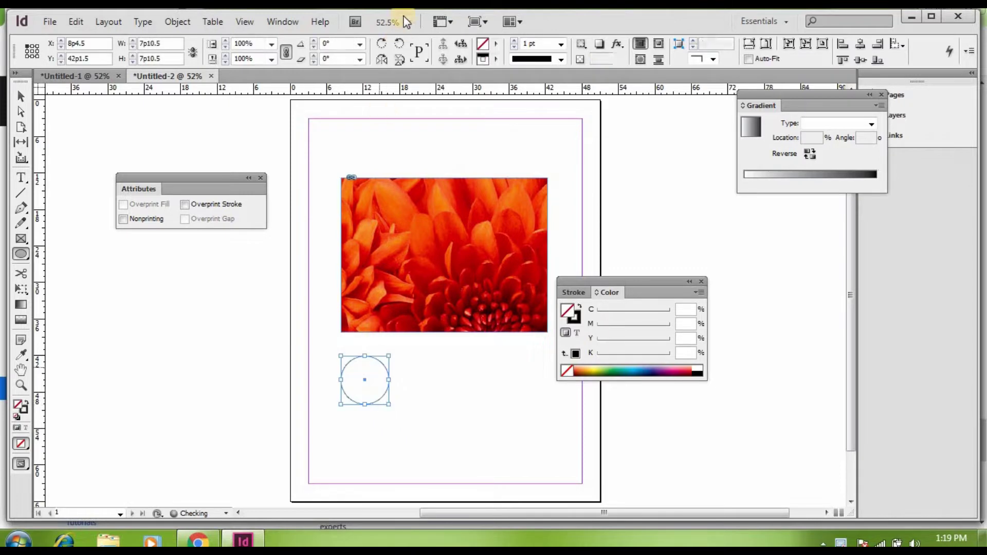
left_click(495, 45)
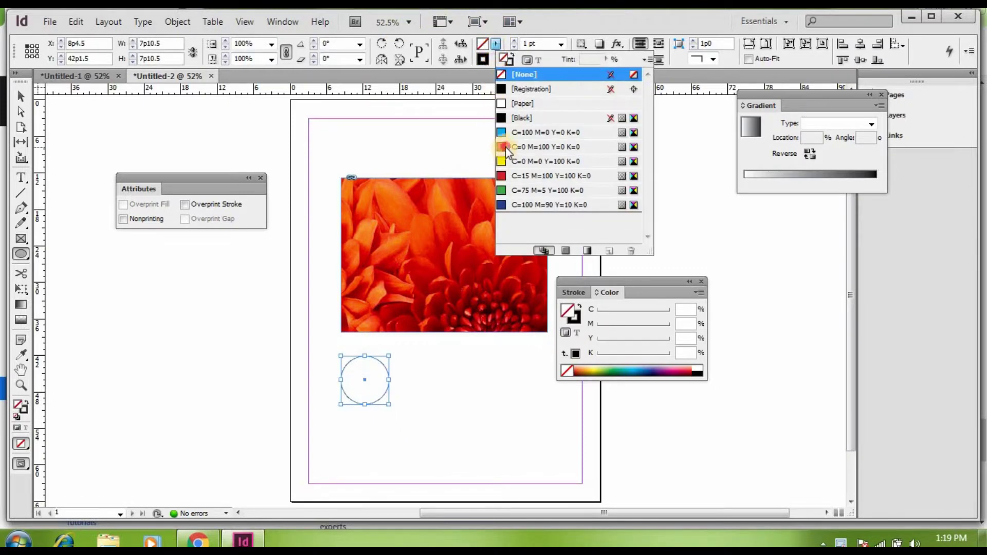
left_click(507, 149)
left_click(21, 96)
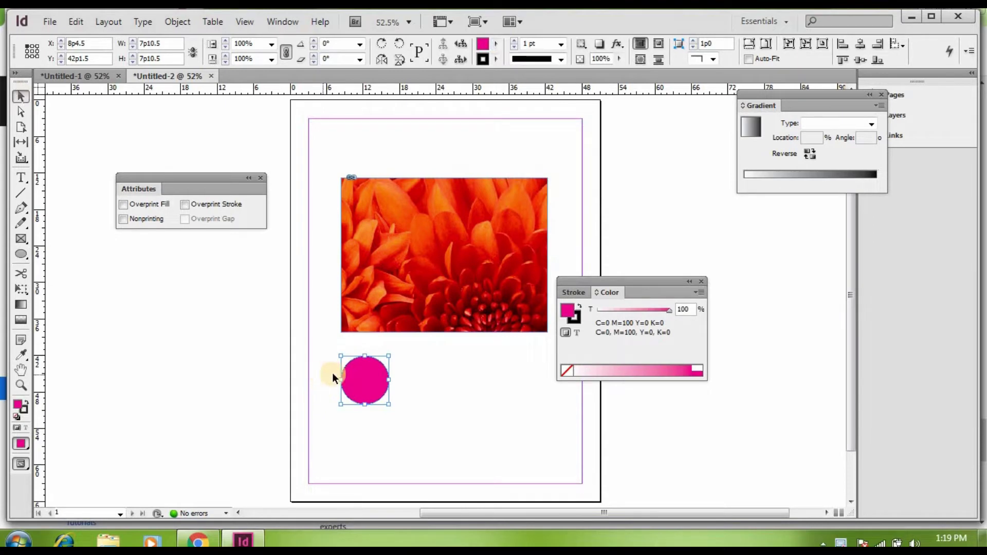
Step: Duplicate the magenta circle and arrange three overlapping circles in a triangular cluster over the image's upper-right area
key("ctrl+v")
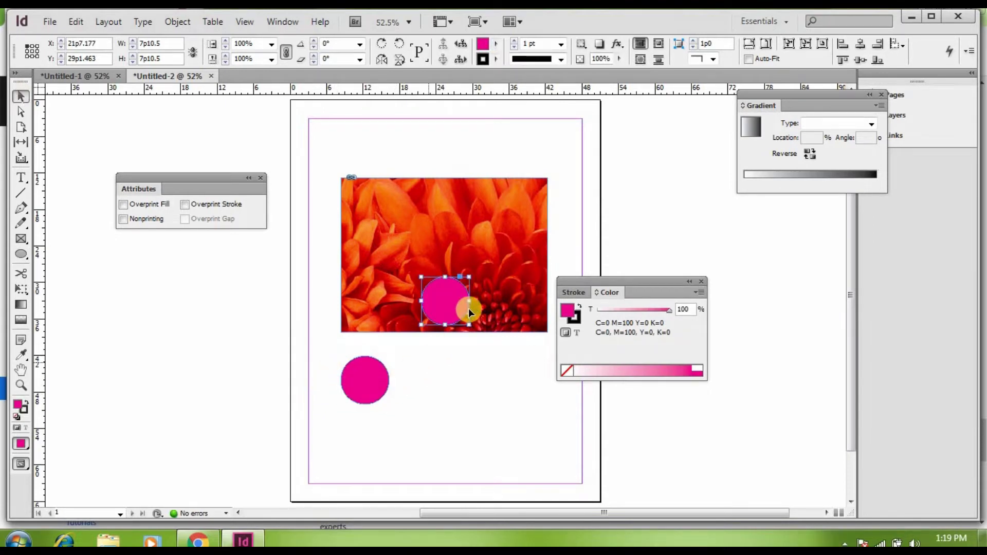
left_click_drag(459, 292, 459, 208)
left_click_drag(365, 375, 463, 239)
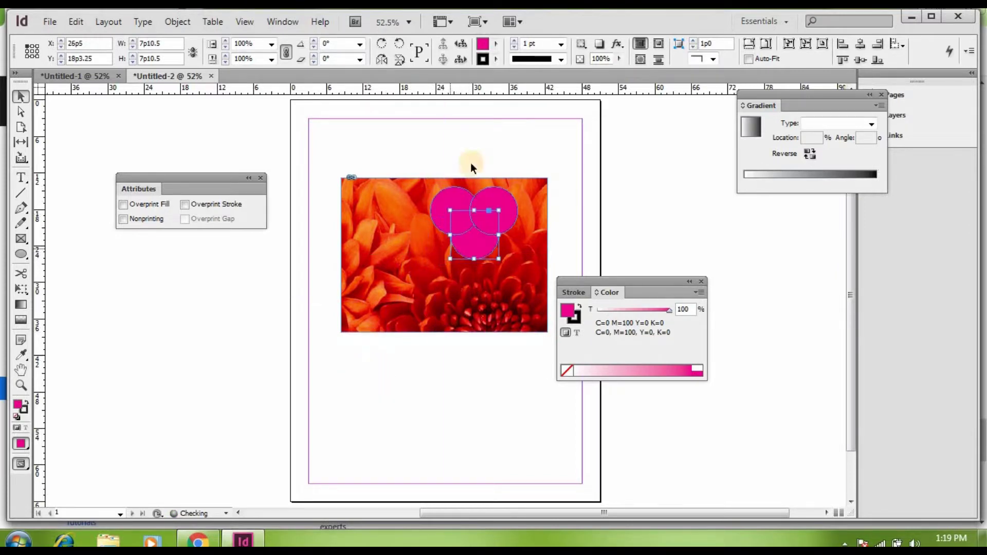
left_click(497, 45)
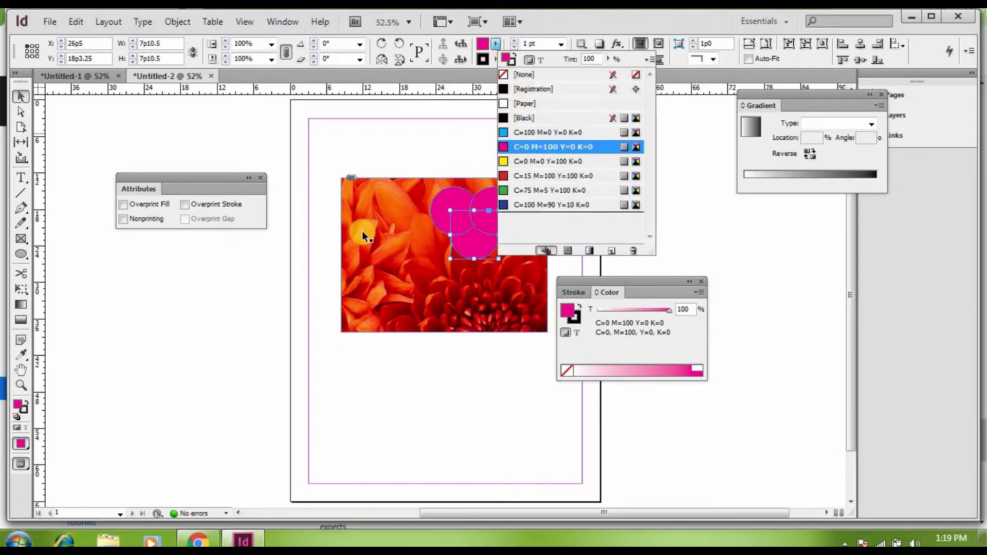
left_click(309, 248)
Step: Paste three more magenta circles and line them up in an overlapping row along the image's lower-left edge
key("ctrl+v")
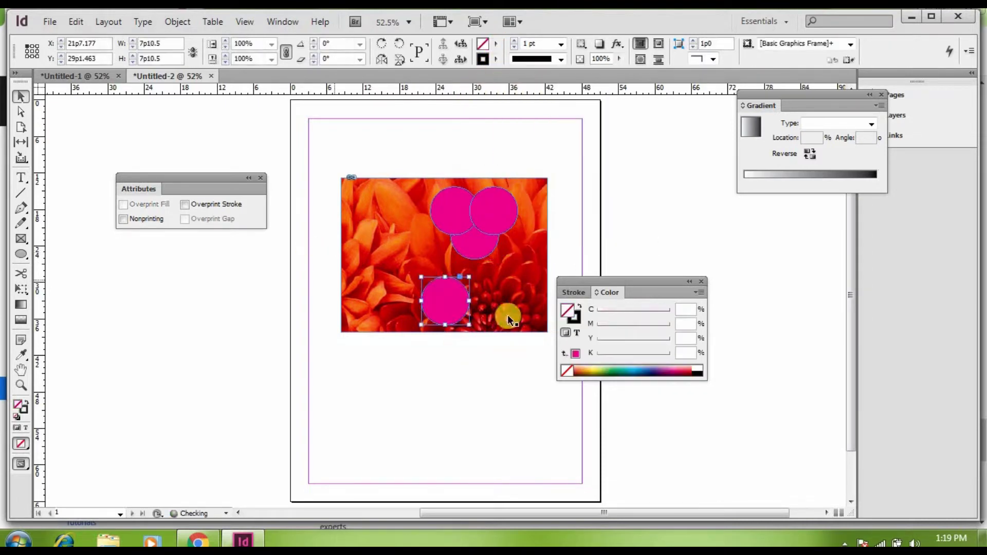
left_click_drag(445, 290, 363, 300)
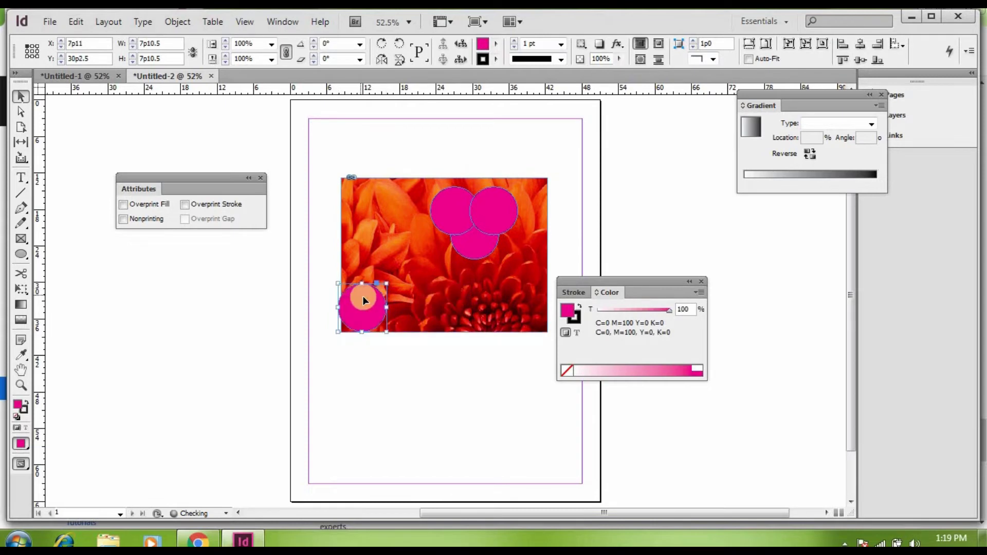
key("ctrl+v")
mouse_move(448, 306)
left_mouse_down()
mouse_move(392, 313)
mouse_move(441, 295)
mouse_move(431, 313)
left_mouse_up()
key("ctrl+v")
left_click(405, 373)
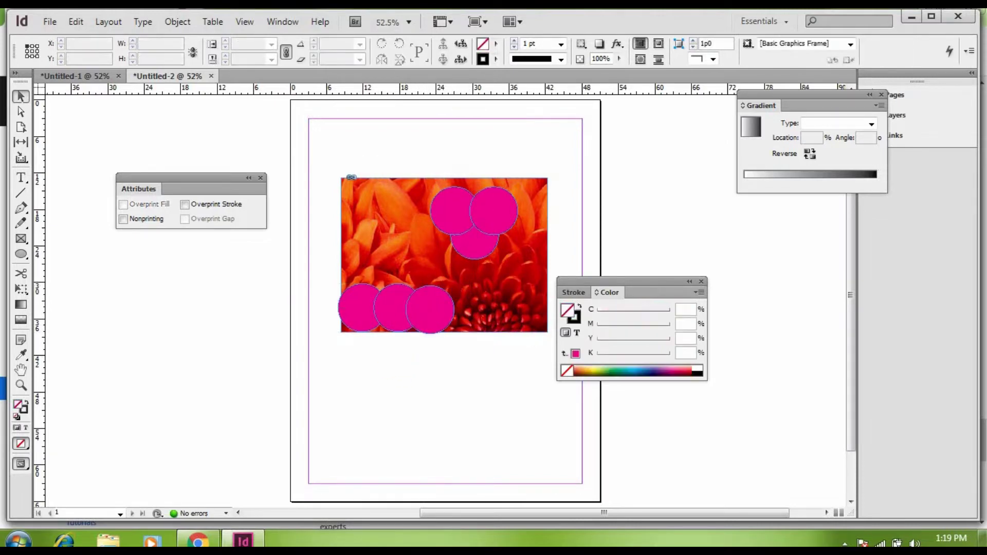
Step: Display the color swatches clear of the artwork and apply a white-to-black linear gradient at about 27° to the cluster's upper-left circle
left_click(437, 216)
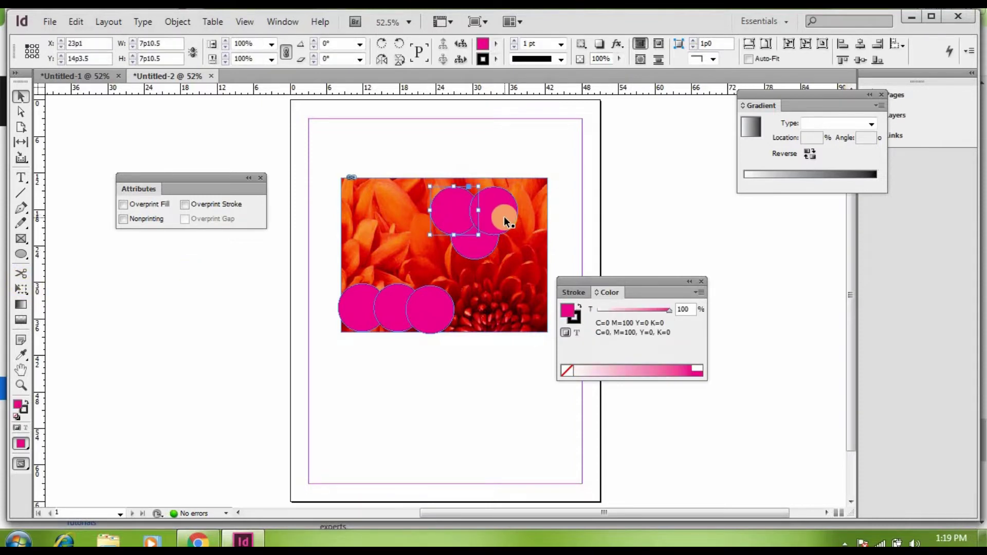
key("ctrl+2")
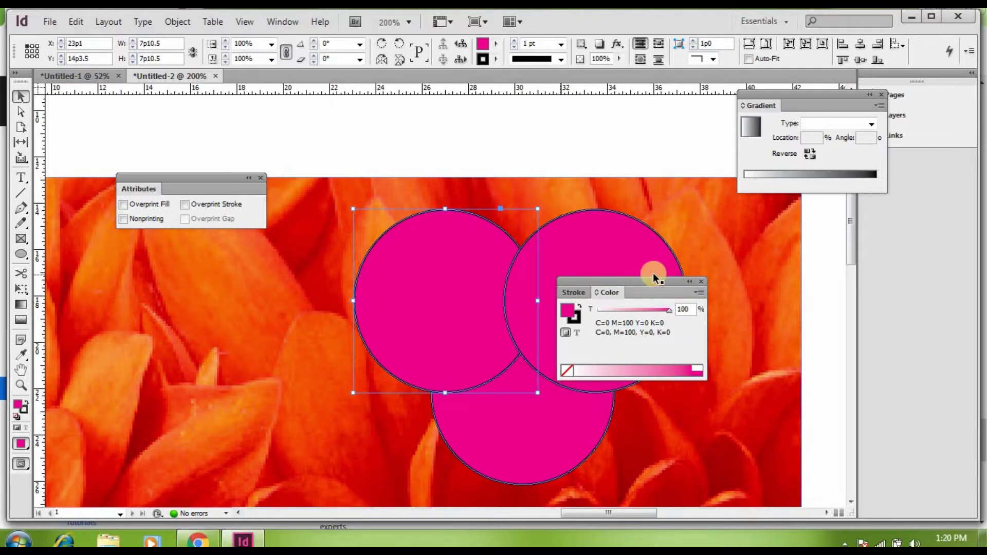
mouse_move(652, 281)
left_mouse_down()
mouse_move(829, 251)
mouse_move(849, 214)
left_mouse_up()
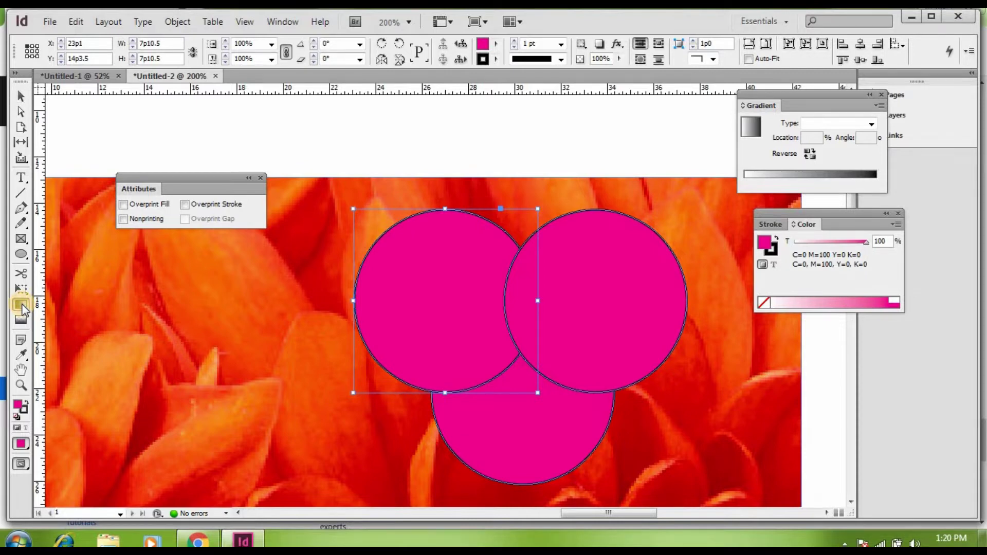
left_click(22, 307)
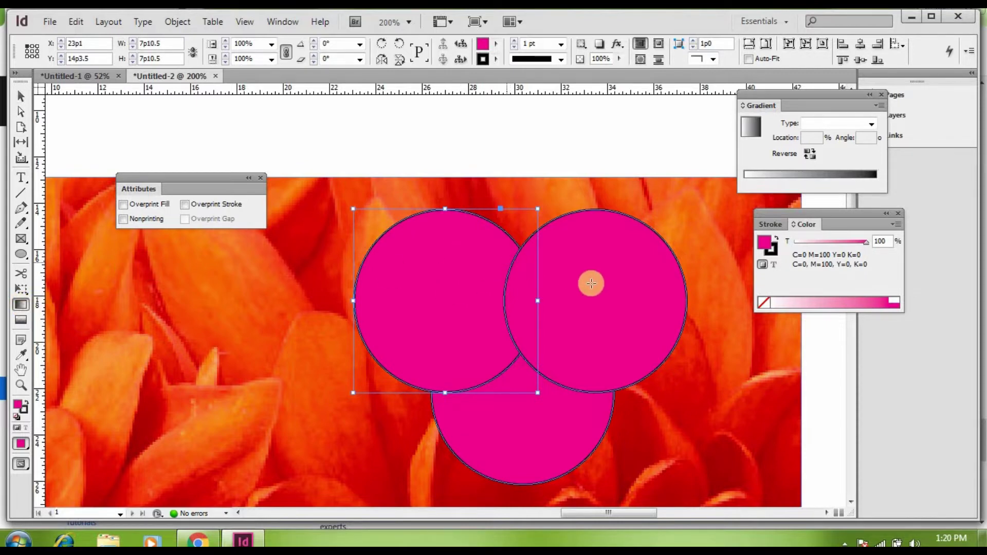
left_click(285, 22)
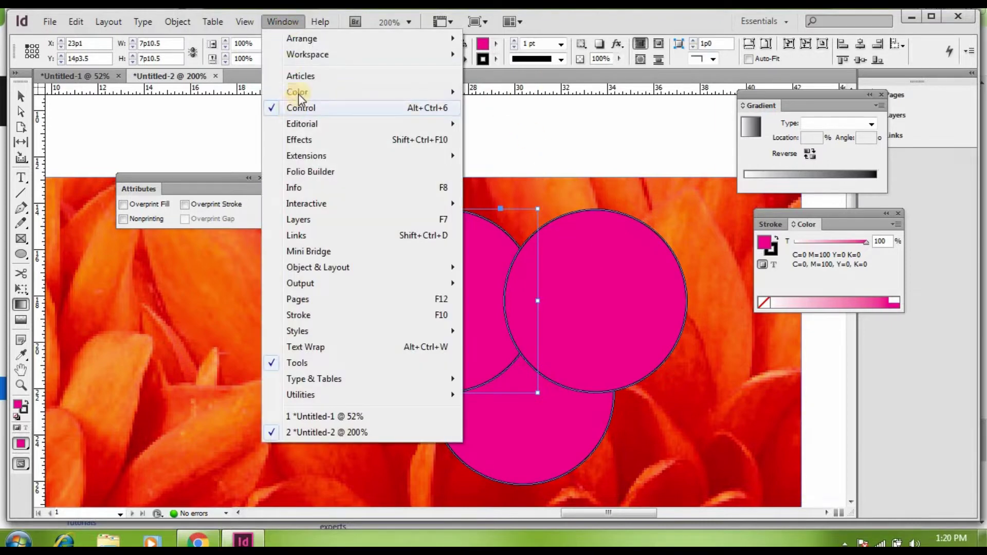
mouse_move(299, 93)
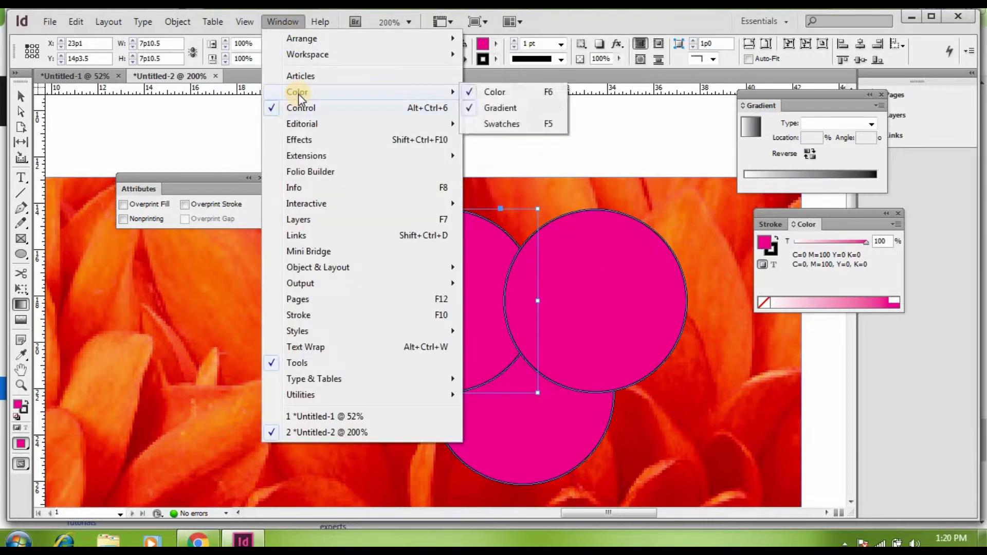
left_click(503, 125)
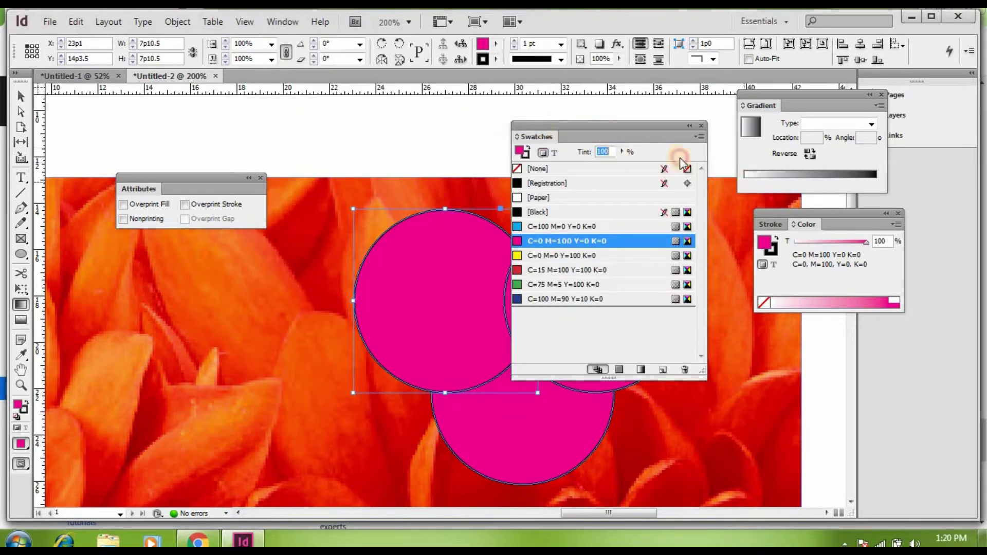
mouse_move(609, 125)
left_mouse_down()
mouse_move(804, 254)
mouse_move(810, 241)
left_mouse_up()
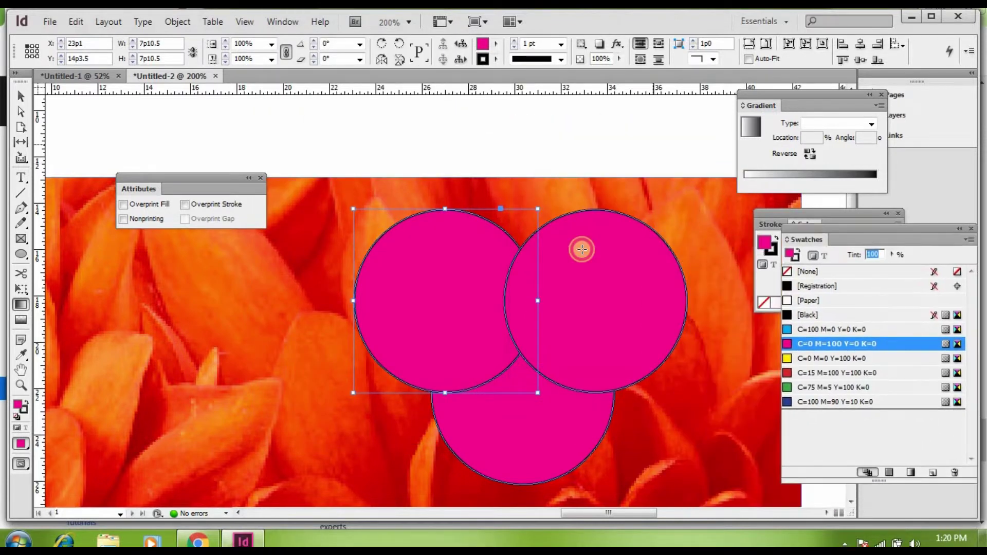
left_click_drag(374, 294, 487, 237)
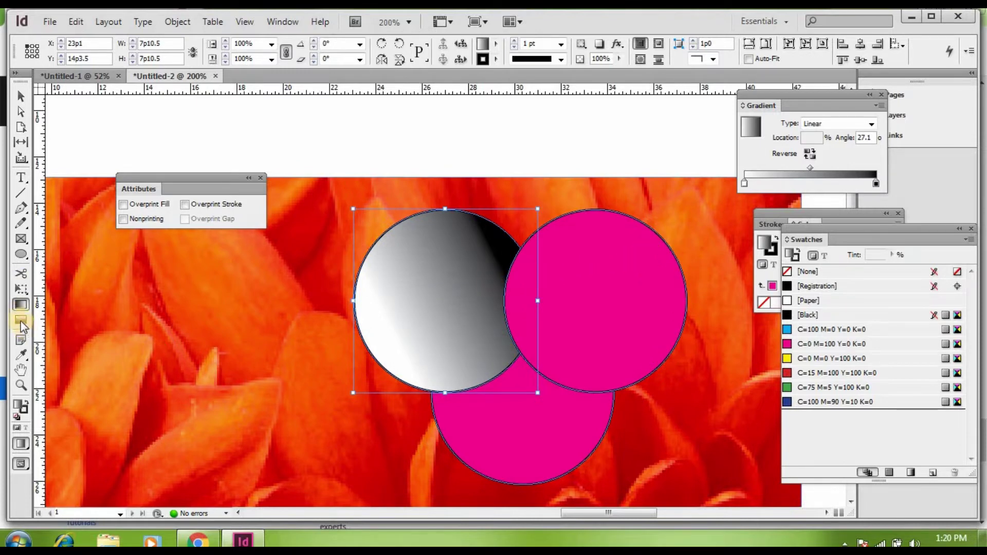
Step: Apply a gradient feather across the bottom circle of the upper cluster, fading its magenta fill toward the right
left_click(20, 98)
left_click(491, 433)
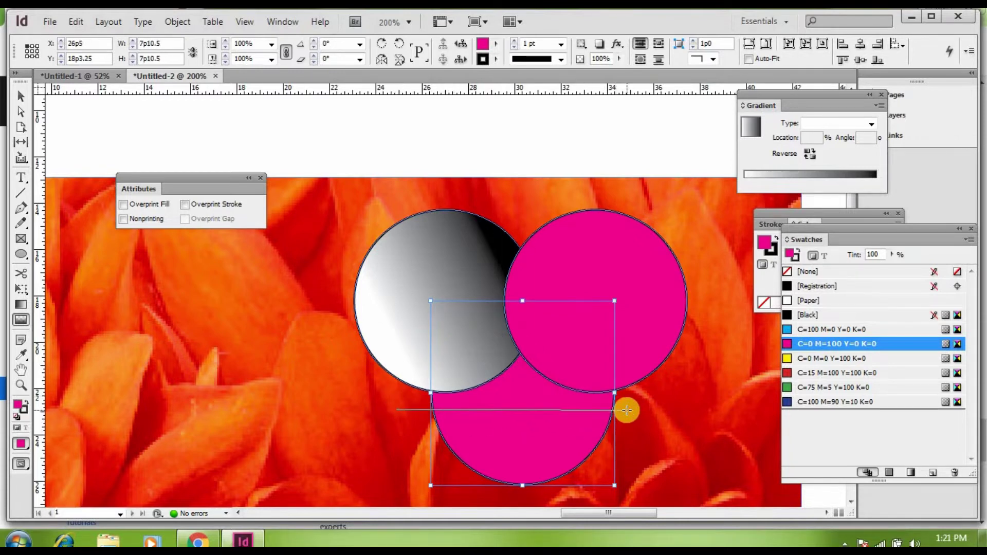
left_click_drag(625, 410, 489, 445)
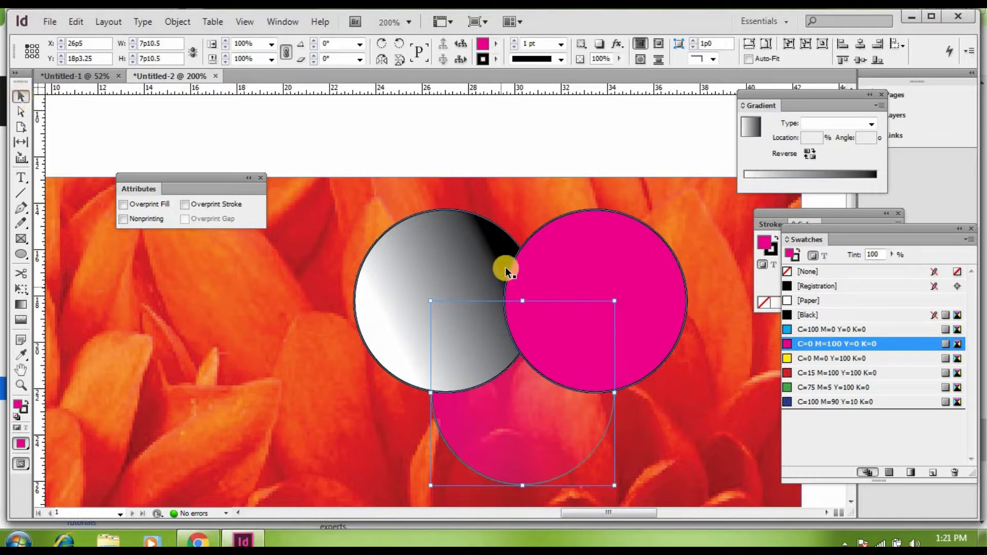
left_click(567, 266)
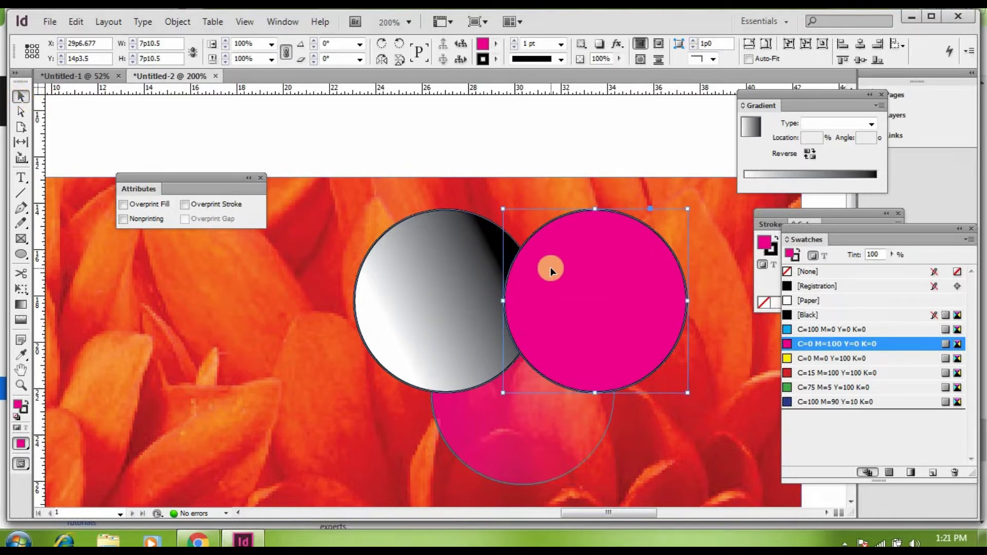
left_click(495, 442)
Step: Try gradient feathers in diagonal and vertical directions on the middle circle of the lower row, and remove the feathering
left_click(403, 278)
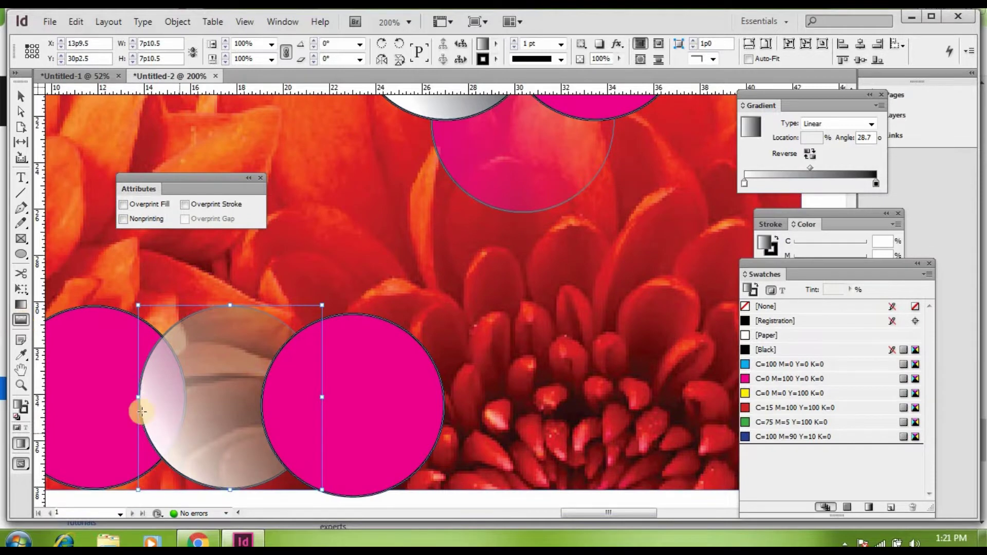
left_click_drag(143, 386, 278, 288)
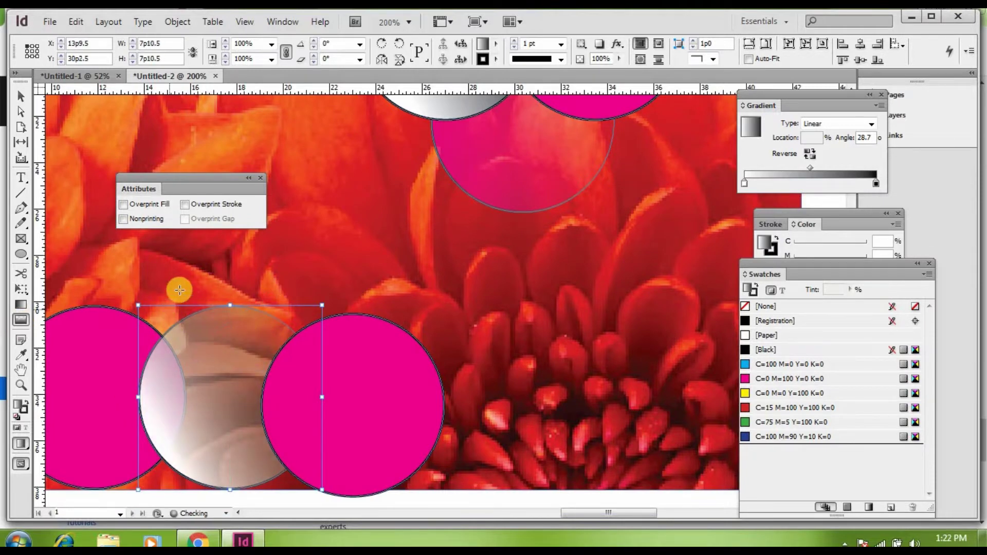
left_click_drag(193, 268, 210, 362)
left_click_drag(229, 274, 228, 384)
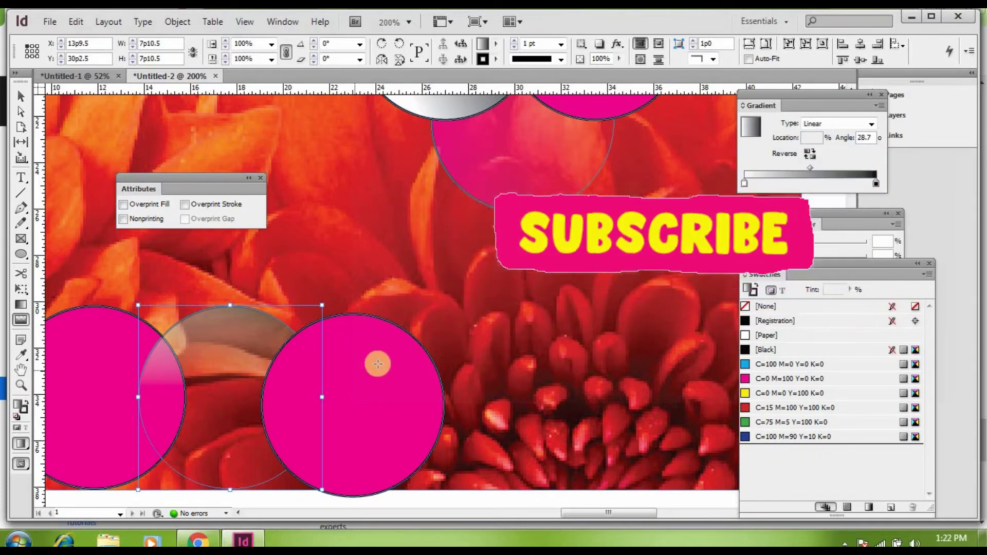
key("period")
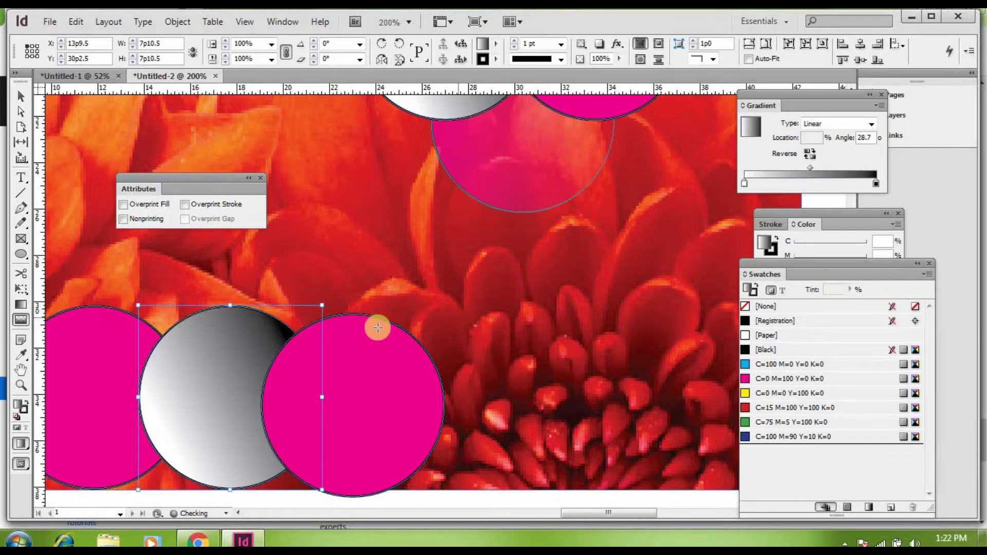
left_click(15, 321)
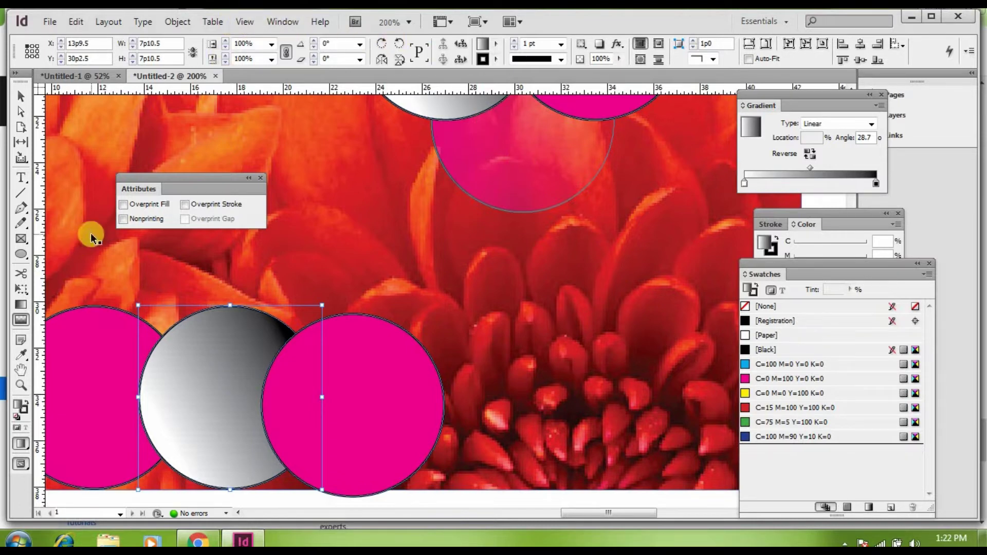
Step: Select the image together with all six circles and turn on Overprint Fill for them
key("ctrl+0")
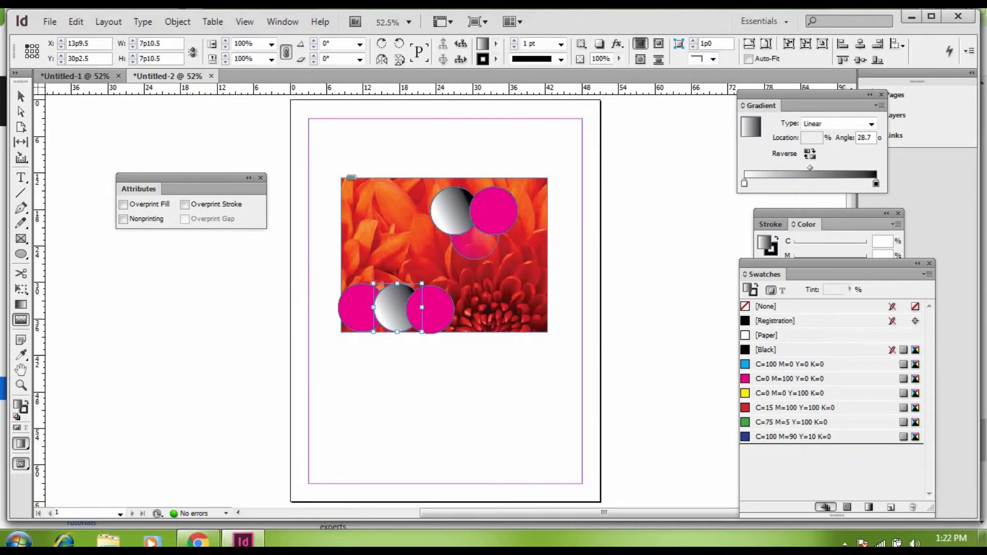
left_click(22, 96)
left_click(322, 277)
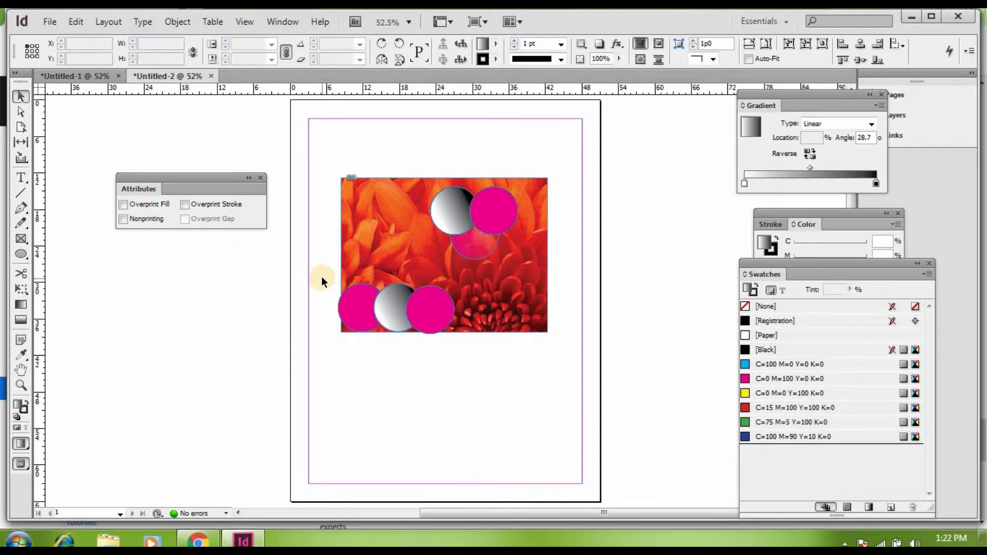
left_click_drag(326, 171, 576, 388)
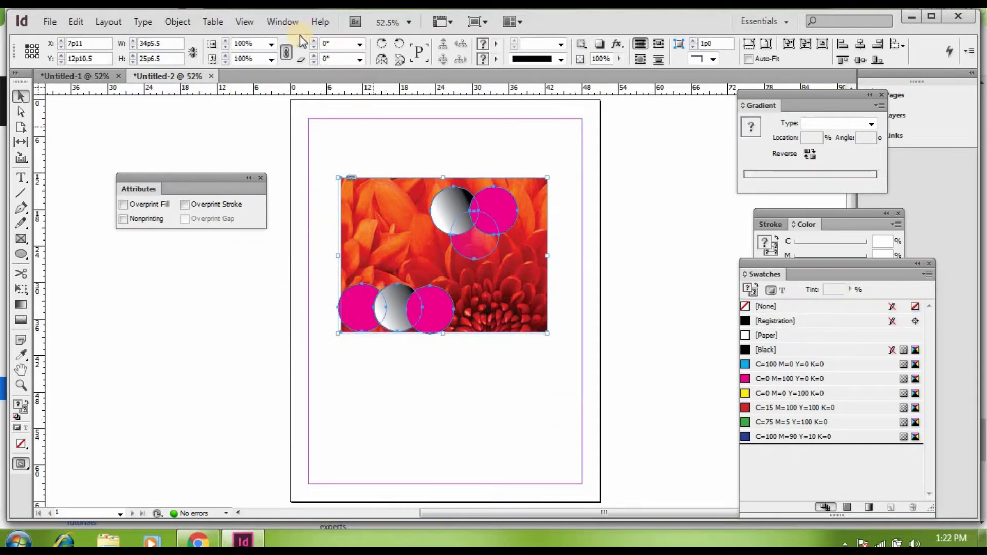
left_click(264, 27)
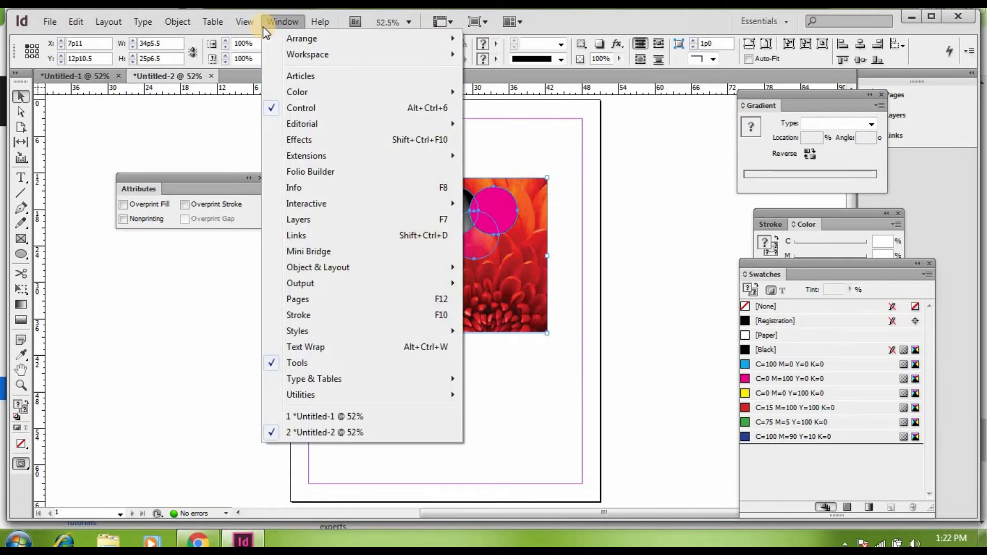
mouse_move(384, 284)
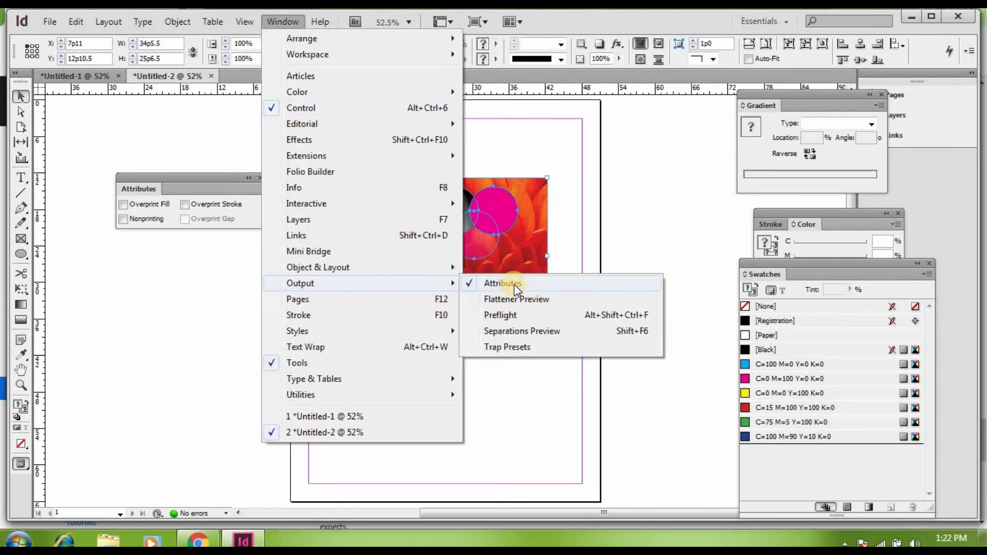
left_click(162, 177)
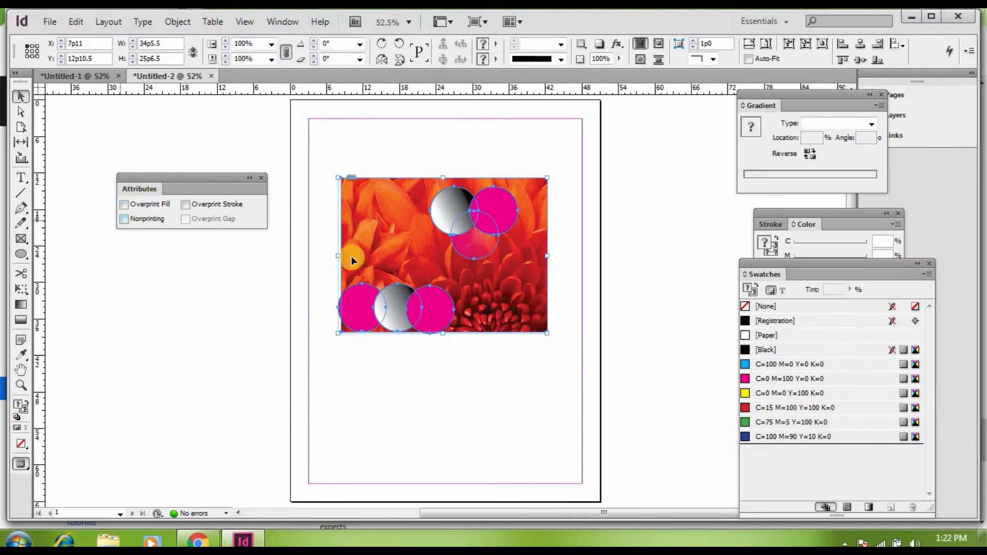
left_click(124, 205)
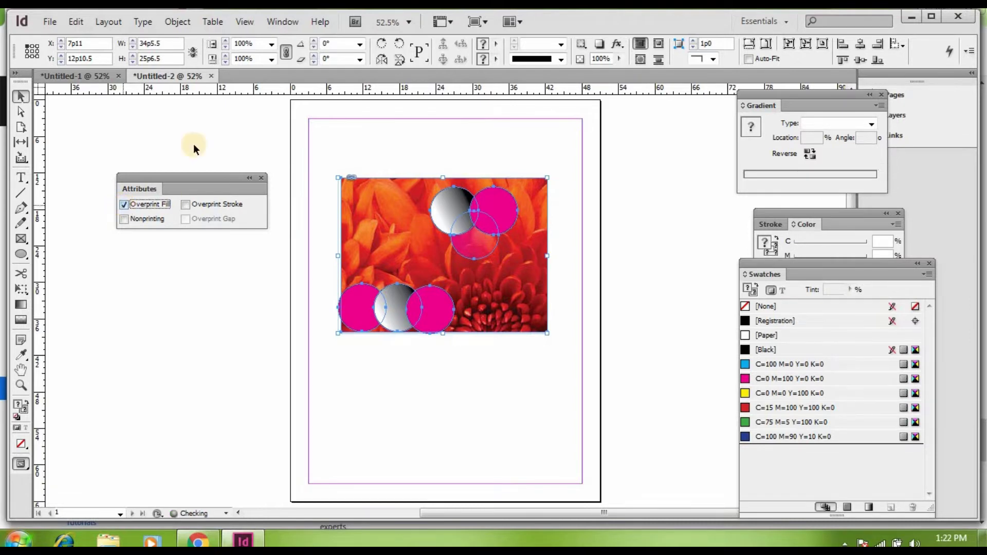
Step: Turn on Overprint Preview for the page and deselect the artwork
left_click(251, 23)
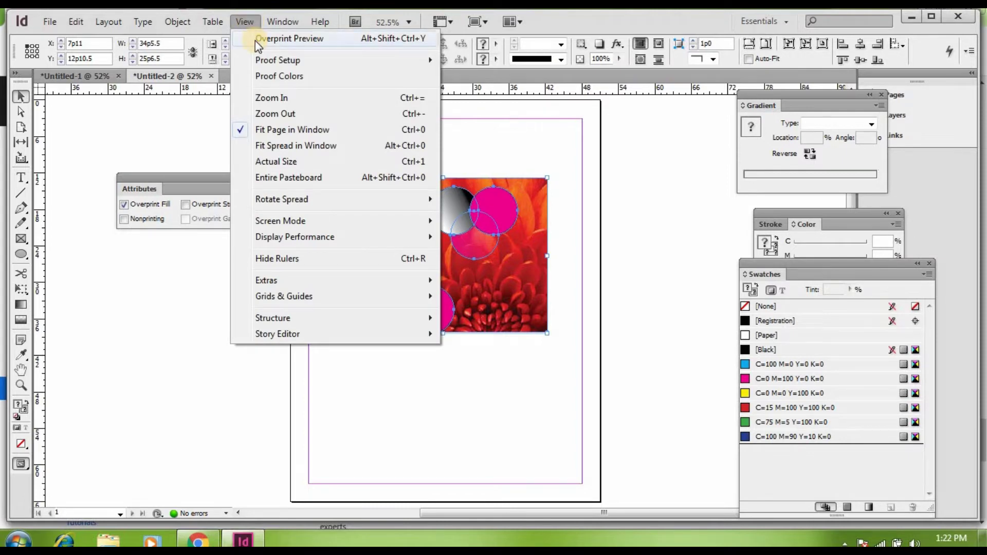
left_click(255, 39)
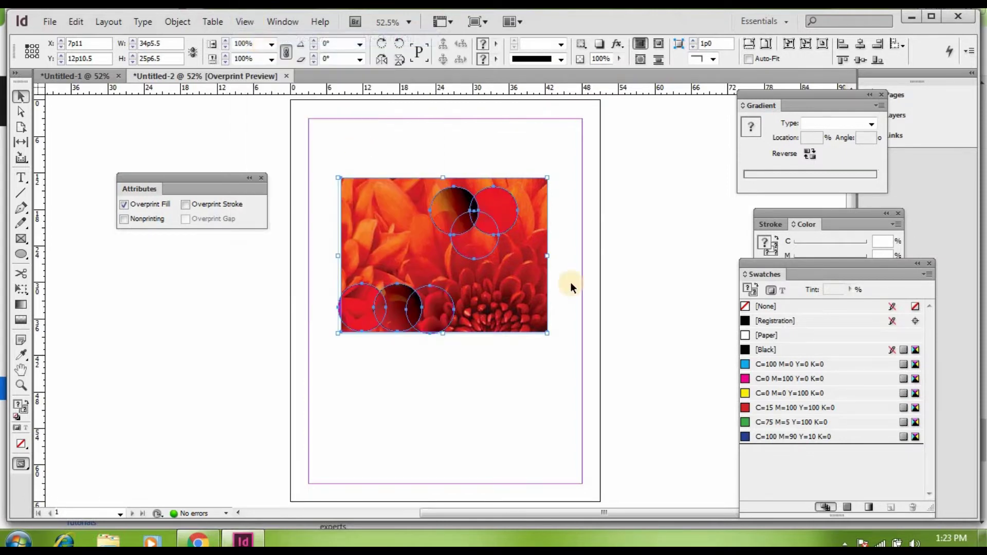
left_click(426, 387)
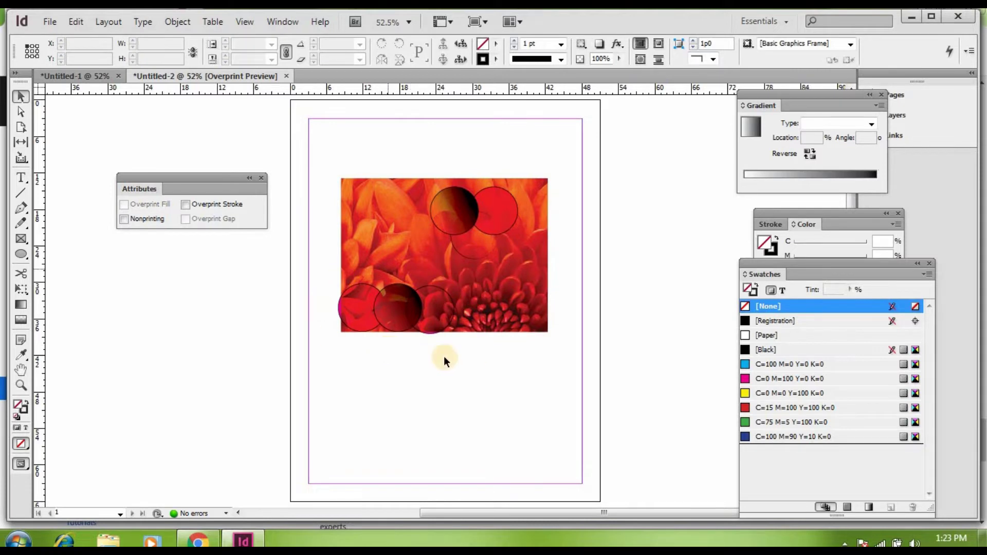
Step: Reselect the image and circles and compare their appearance with Overprint Preview off and on again
left_click_drag(326, 149, 538, 401)
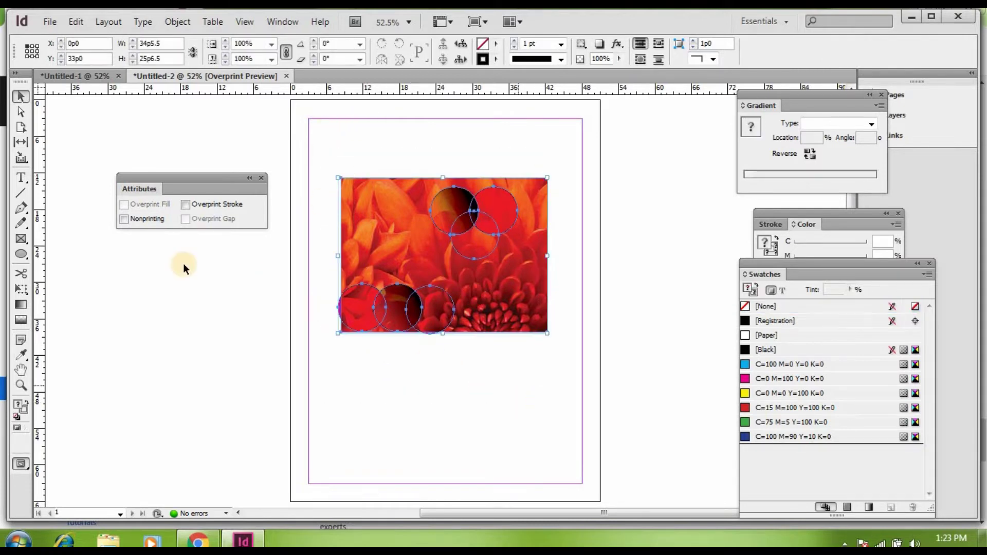
left_click(143, 206)
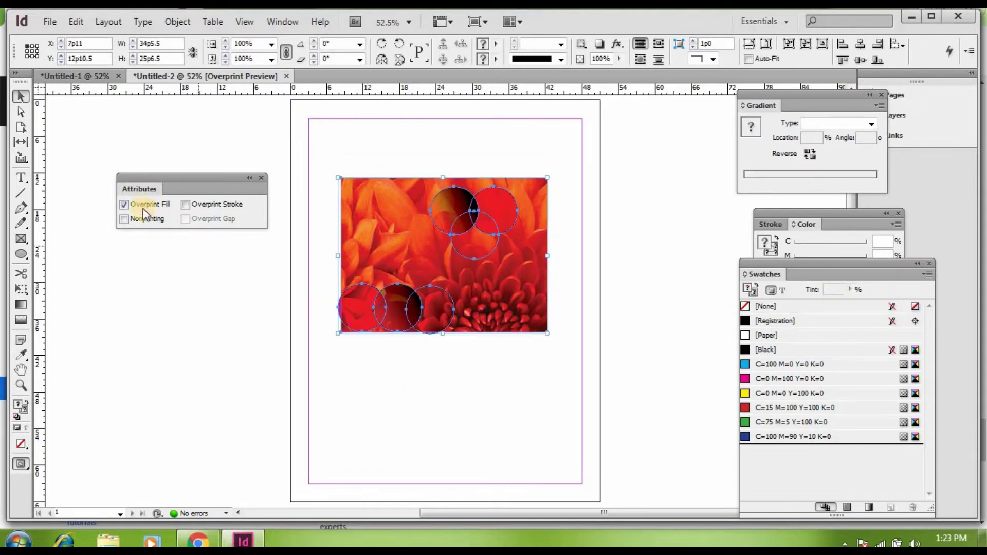
left_click(186, 205)
left_click(246, 22)
left_click(255, 38)
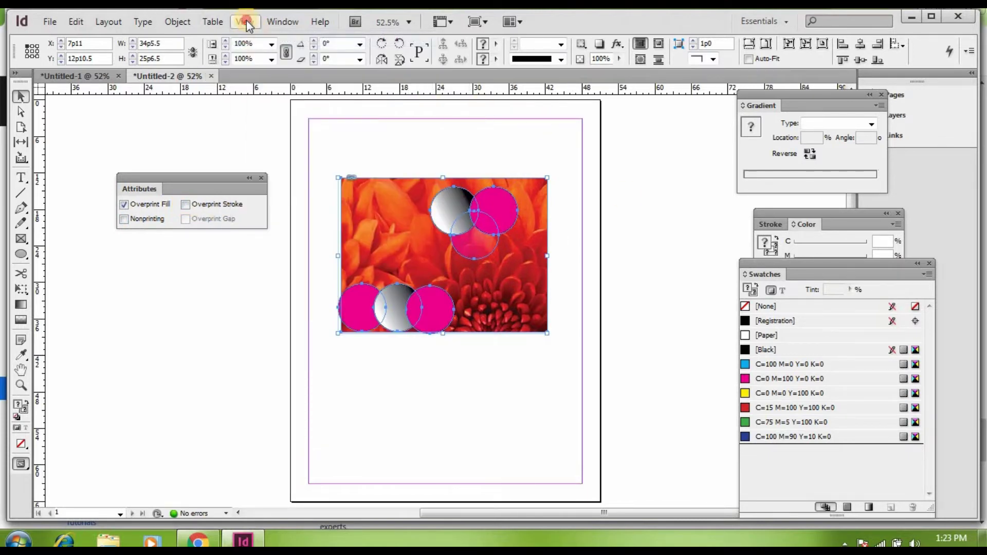
left_click(246, 20)
left_click(246, 37)
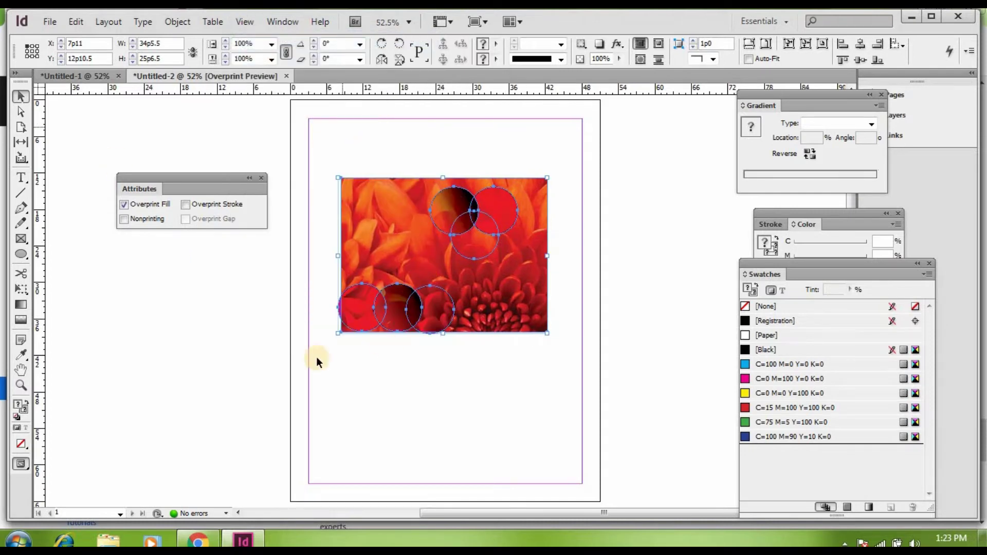
left_click(436, 381)
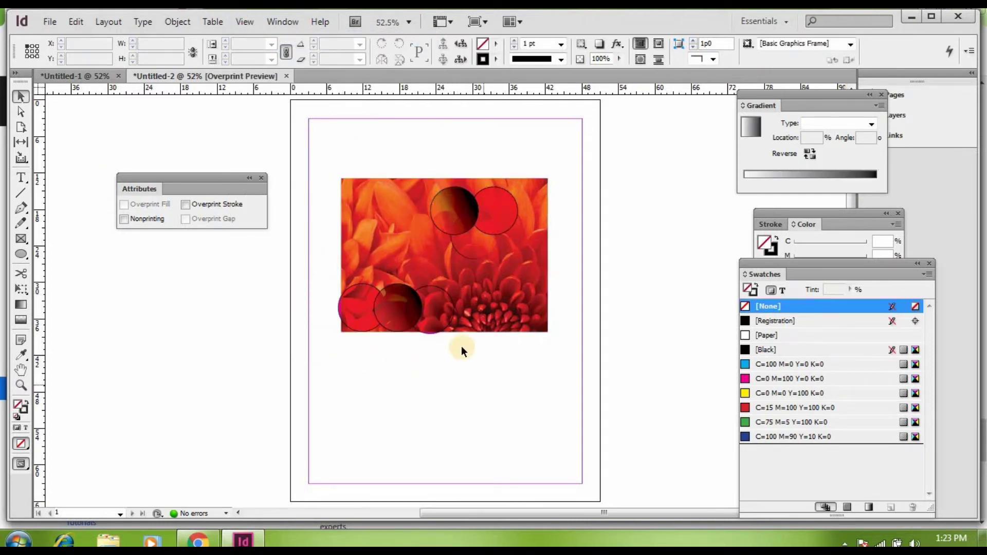
Step: Remove the outlines of the three lower-row circles by setting their stroke weight to 0 pt
left_click(442, 329)
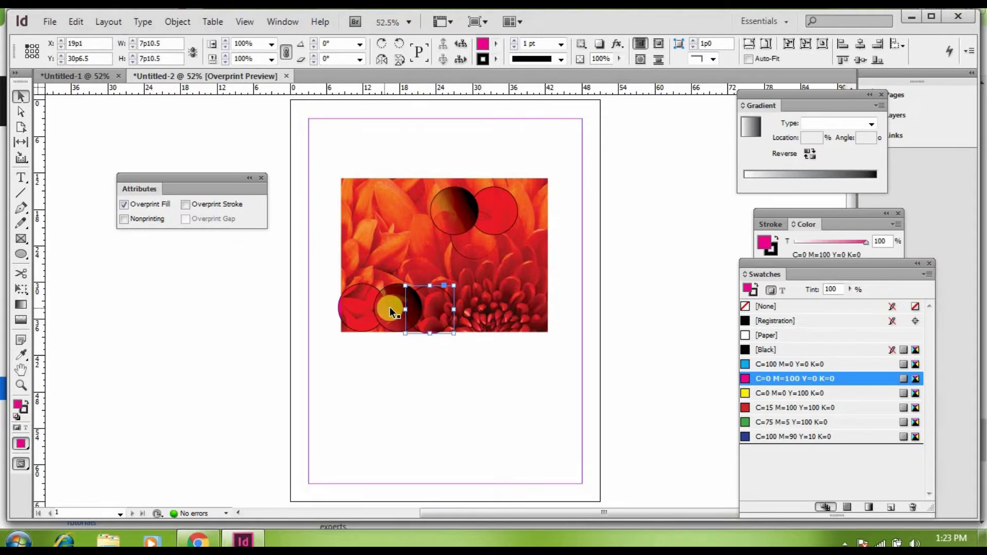
left_click(357, 307, "shift")
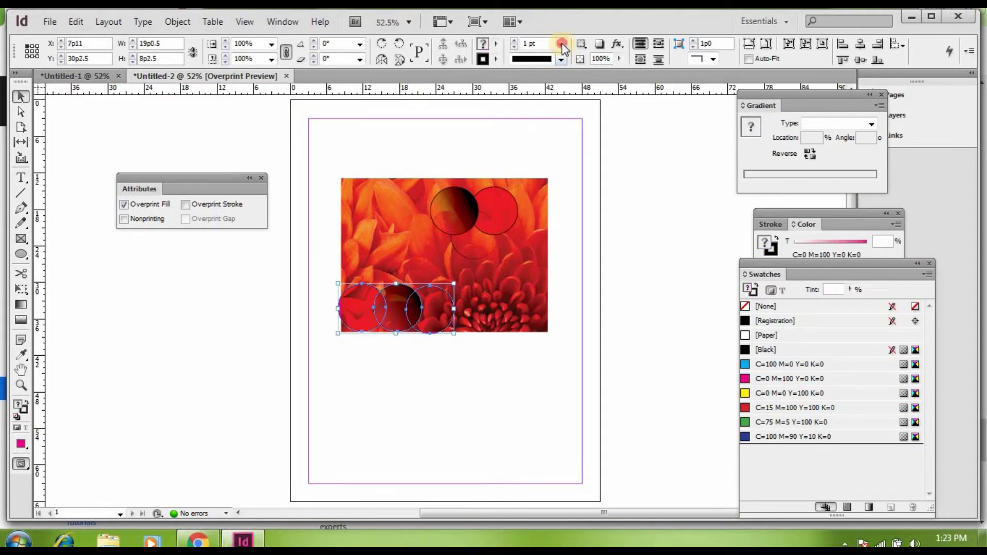
left_click(562, 44)
left_click(548, 54)
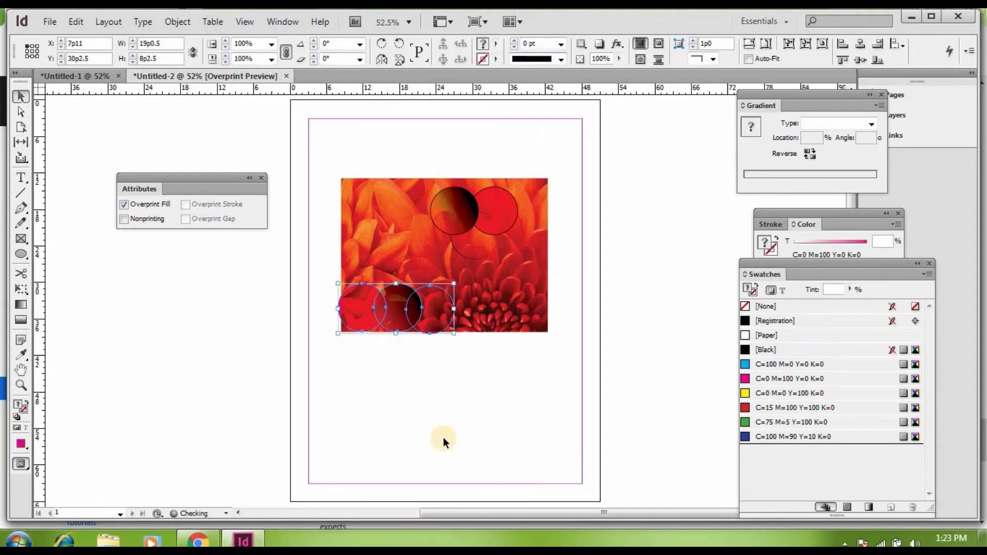
left_click(449, 398)
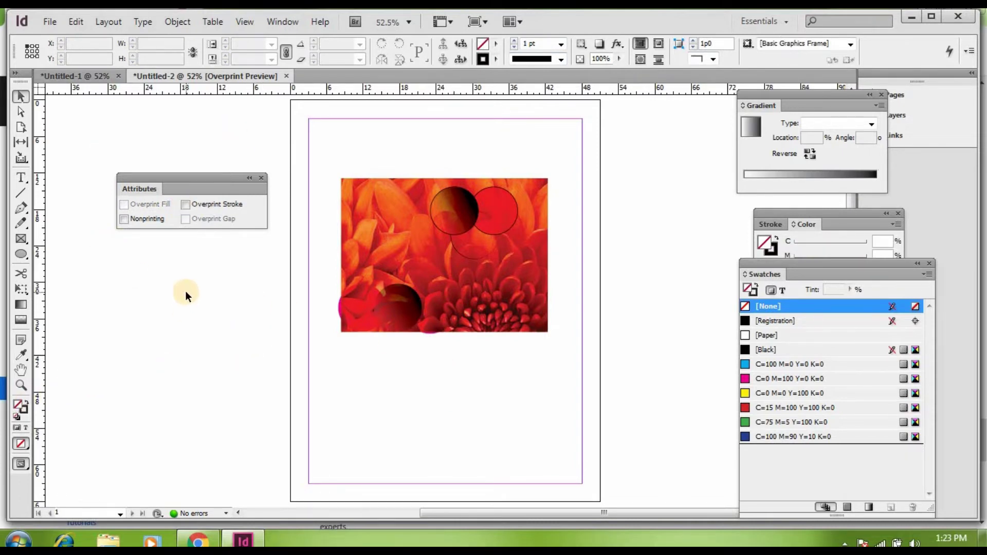
Step: Mark the bottom circle of the upper cluster as Nonprinting
left_click(335, 153)
left_click(471, 242)
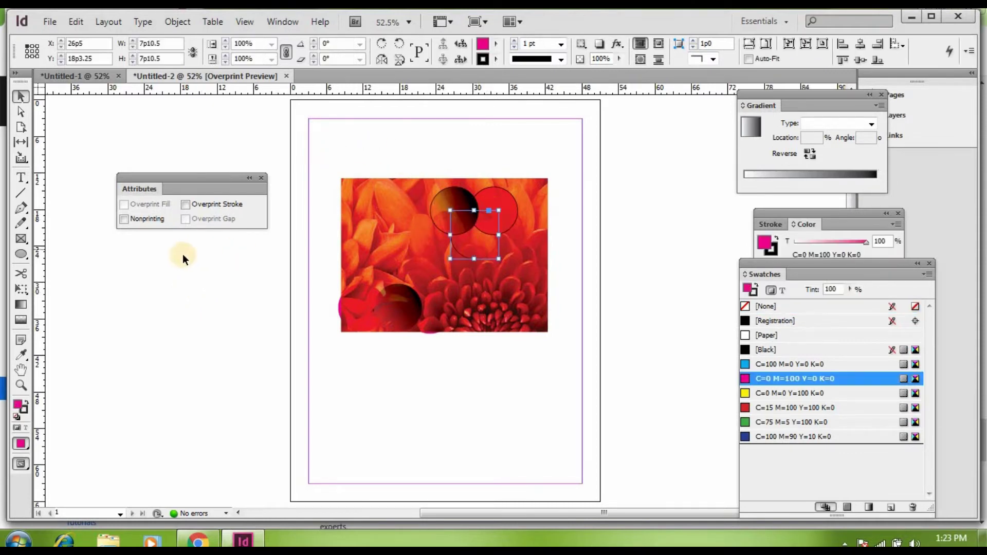
left_click(142, 221)
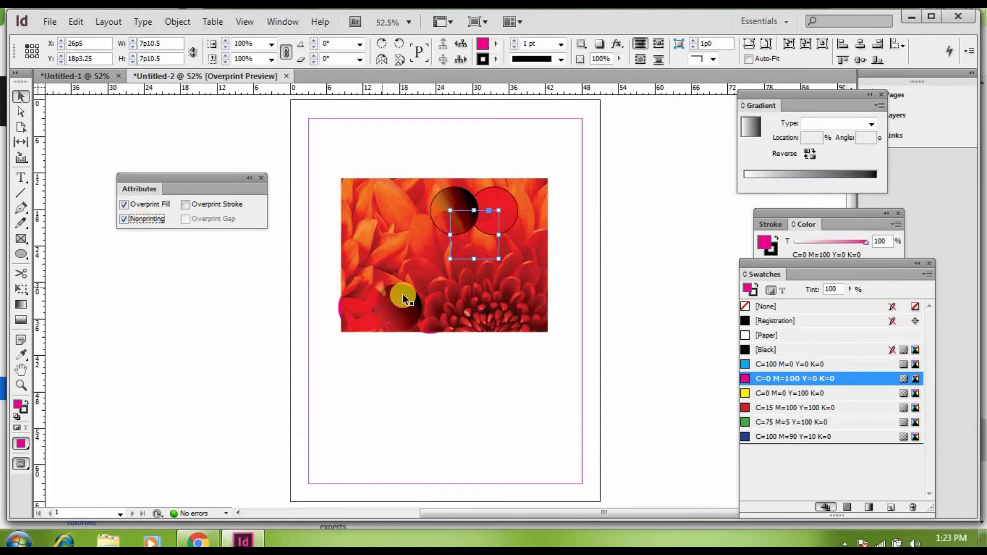
Step: Give the lower row's leftmost circle a 0.25 pt stroke, turn on Overprint Stroke, and thicken the stroke to 5 pt
left_click(367, 318)
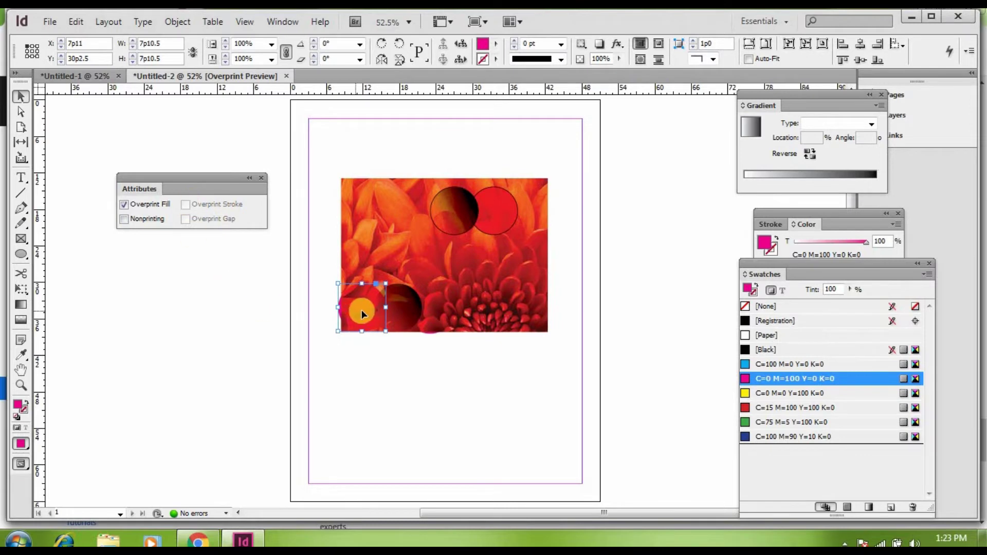
left_click(561, 44)
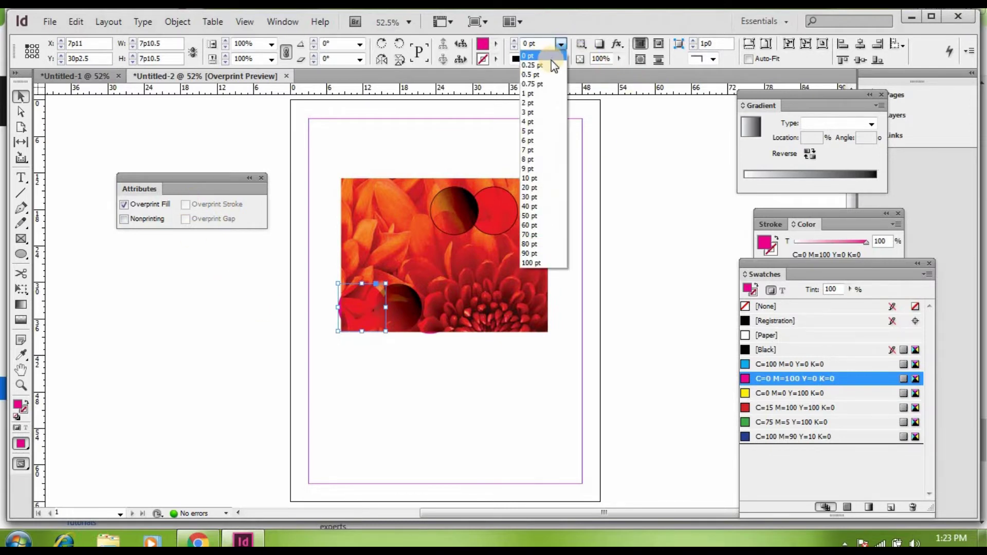
left_click(549, 66)
left_click(185, 204)
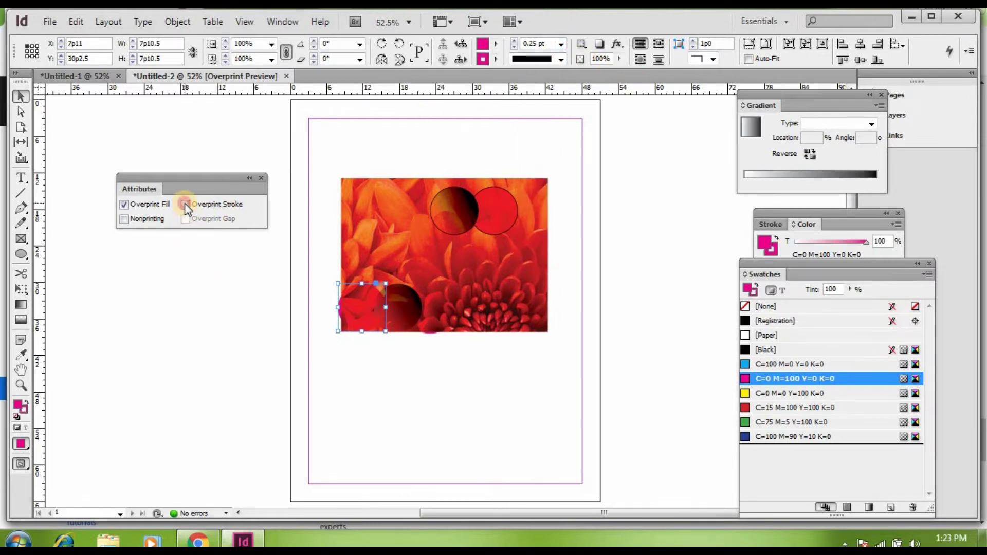
left_click(185, 204)
left_click(562, 44)
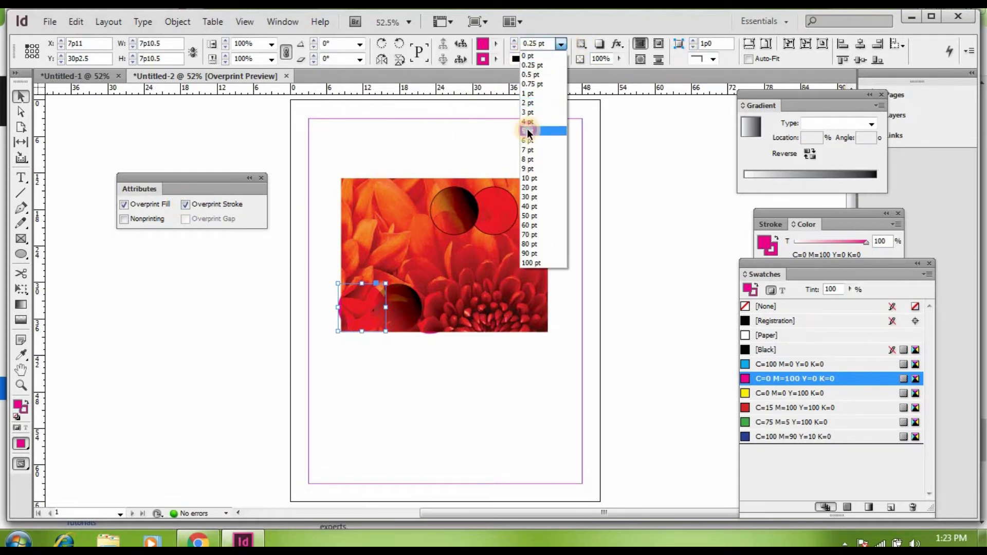
left_click(527, 130)
Step: Move the lower row's leftmost circle up and to the right, fully over the image
left_click(339, 243)
left_click_drag(351, 332, 374, 280)
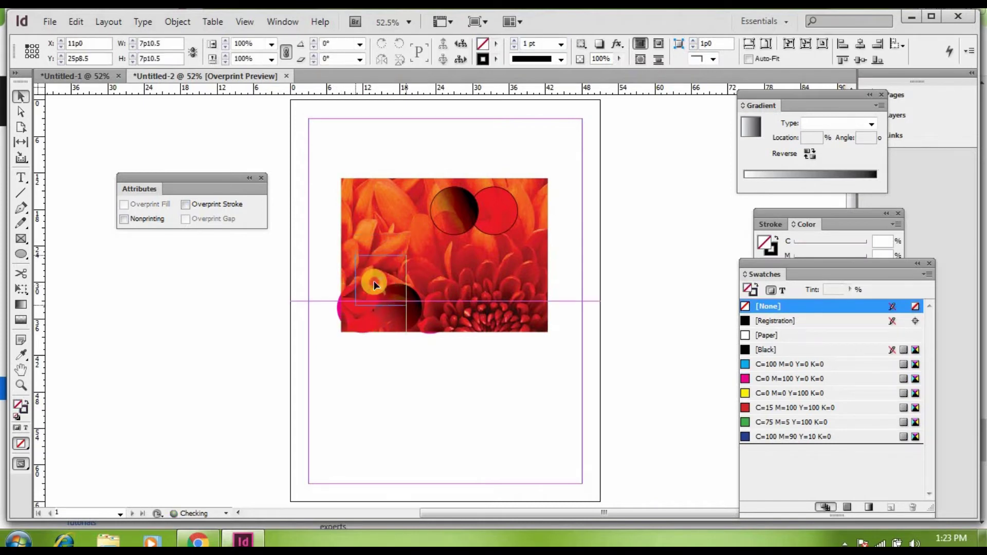